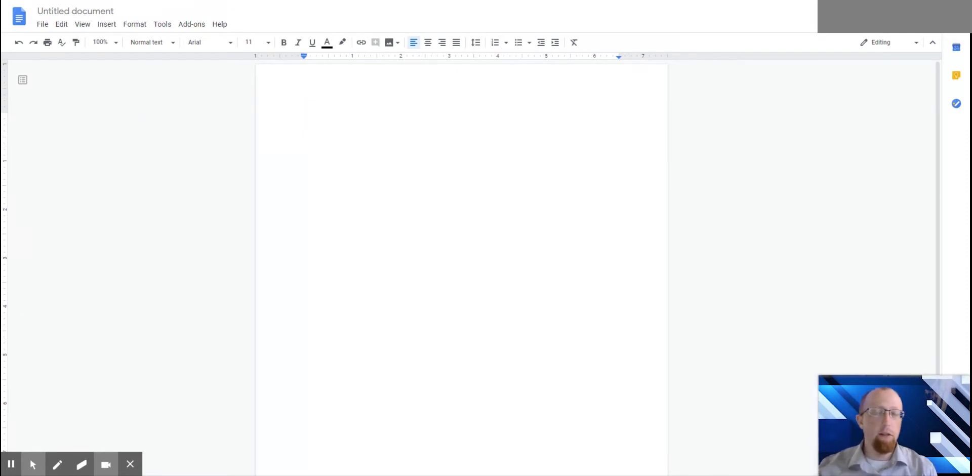
- Rename the untitled document as "A week of food"
click(95, 10)
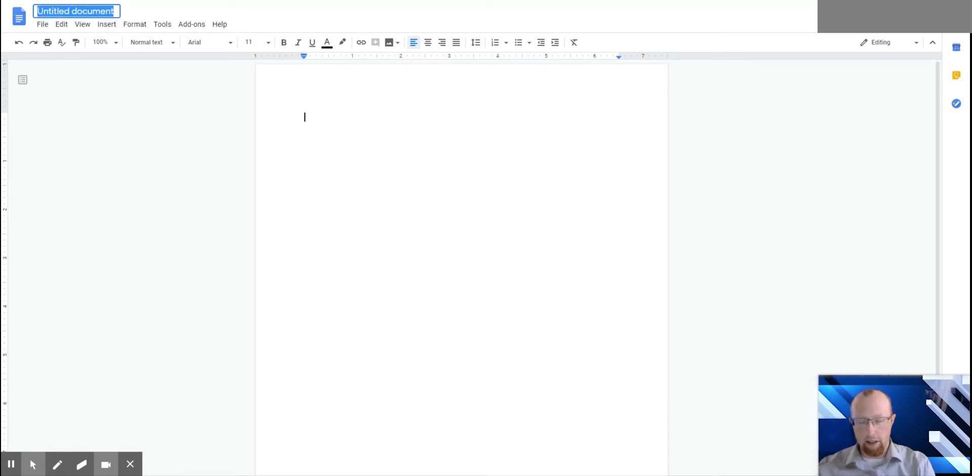
text(A we)
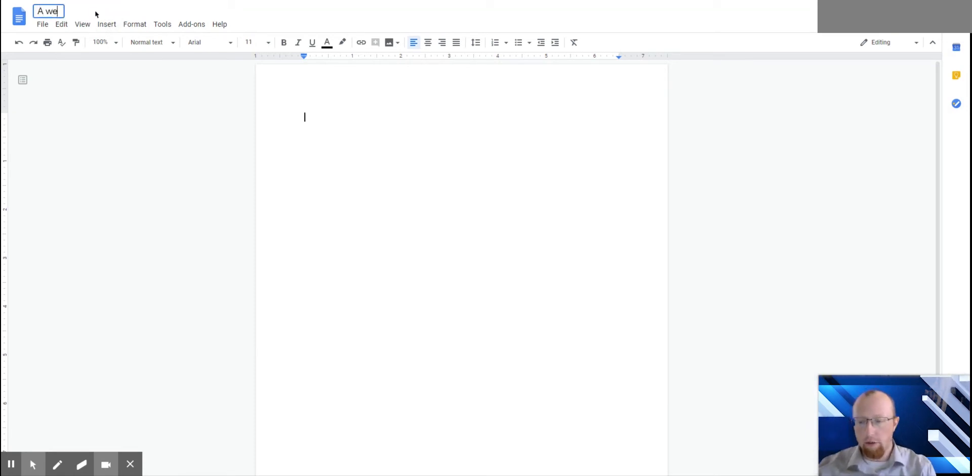
text(ek of food)
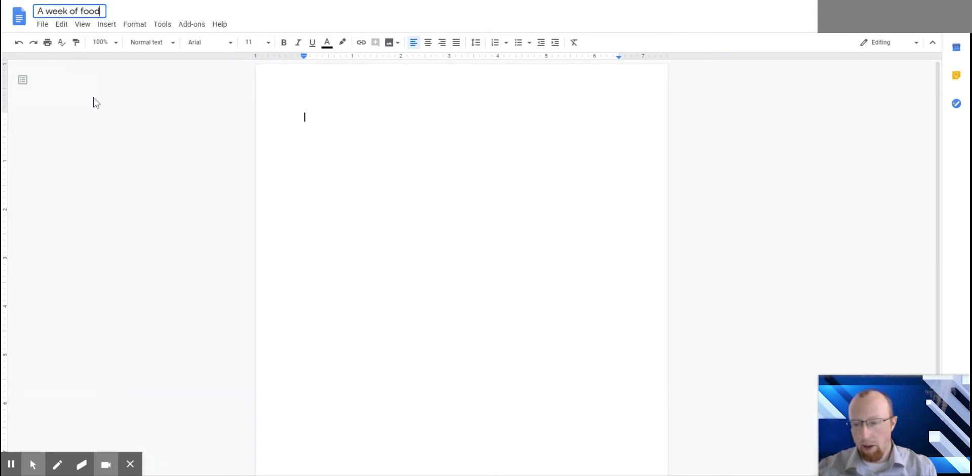
- Change the page orientation to landscape in the page setup
click(43, 24)
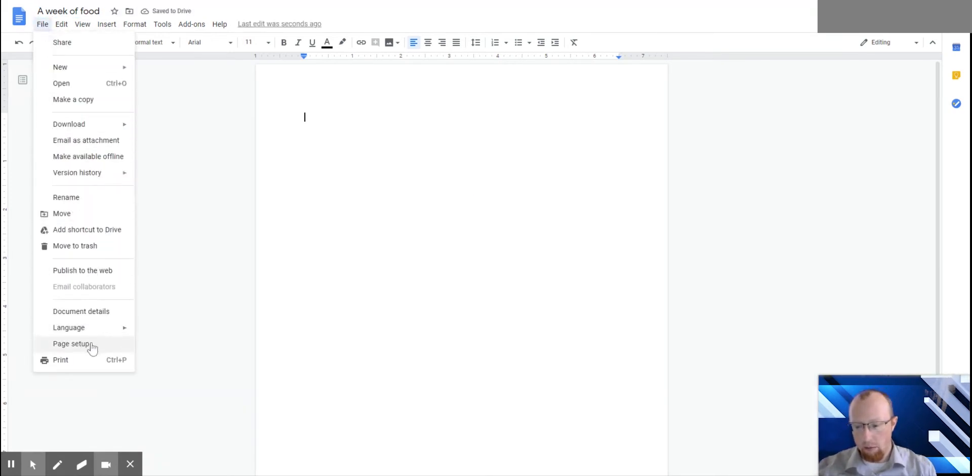
click(87, 344)
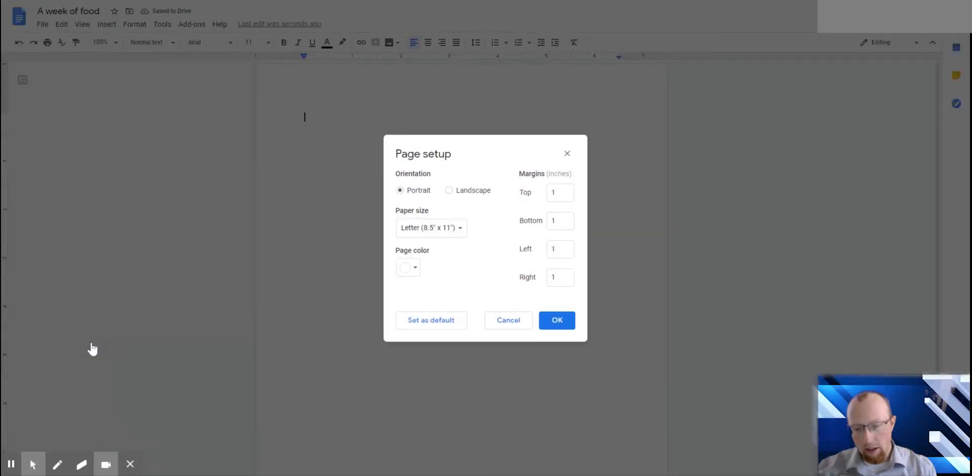
click(479, 196)
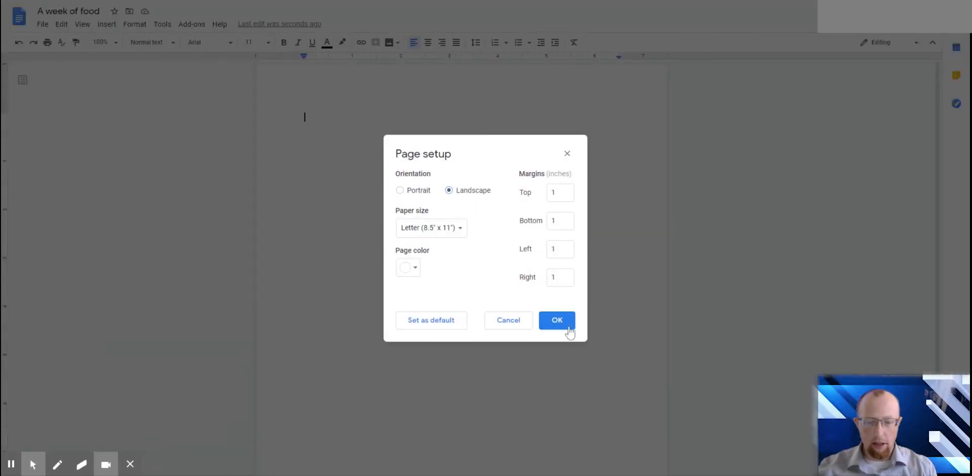
click(569, 327)
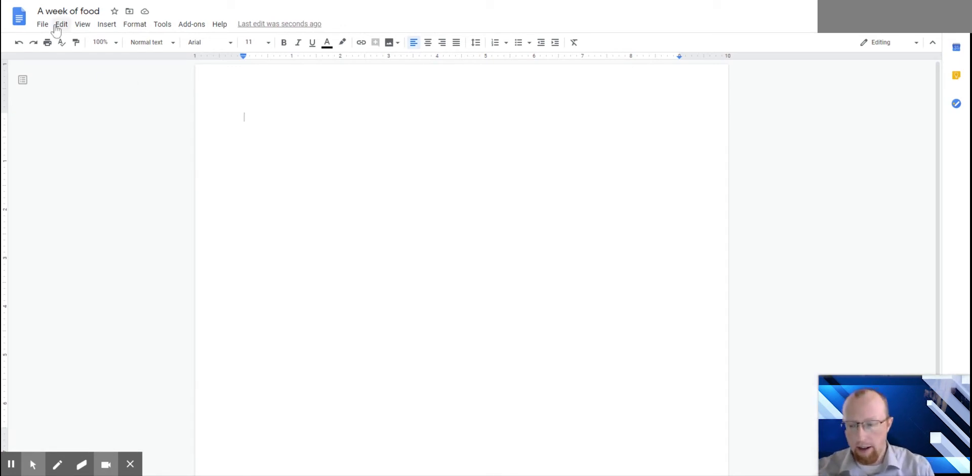
- Insert a table with 8 columns and 5 rows into the blank document
click(107, 25)
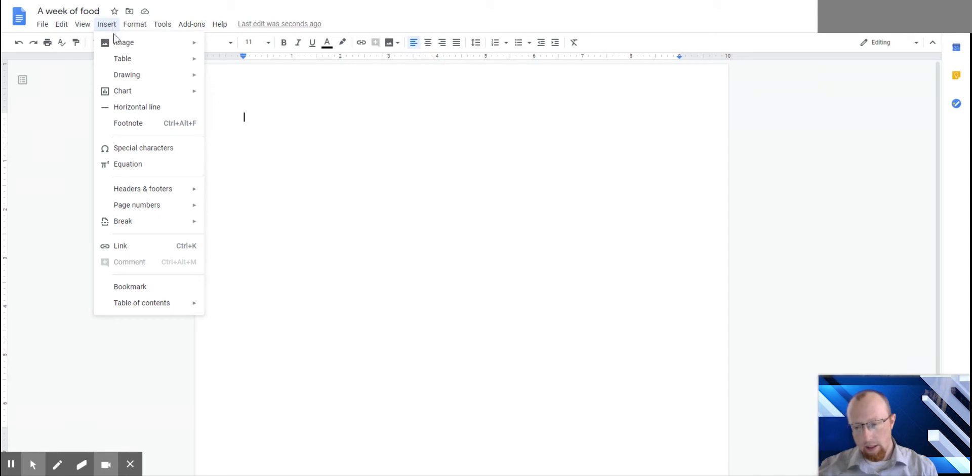
mouse_move(137, 66)
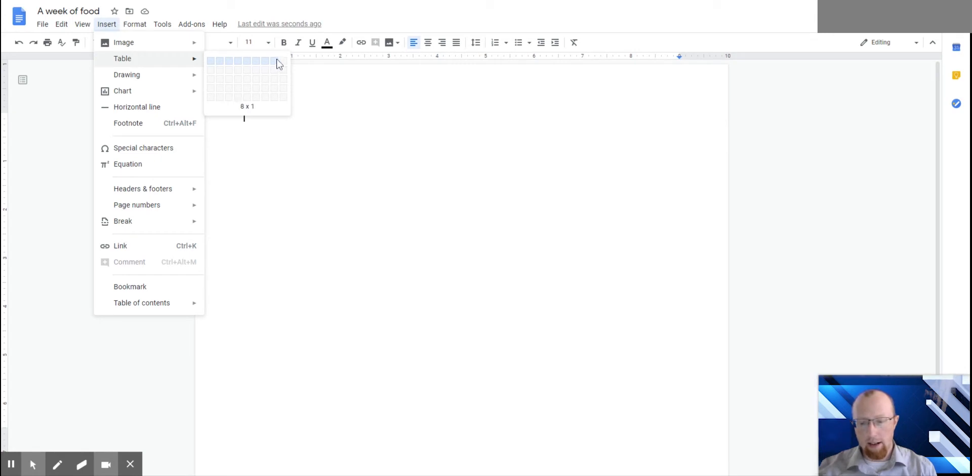
click(275, 101)
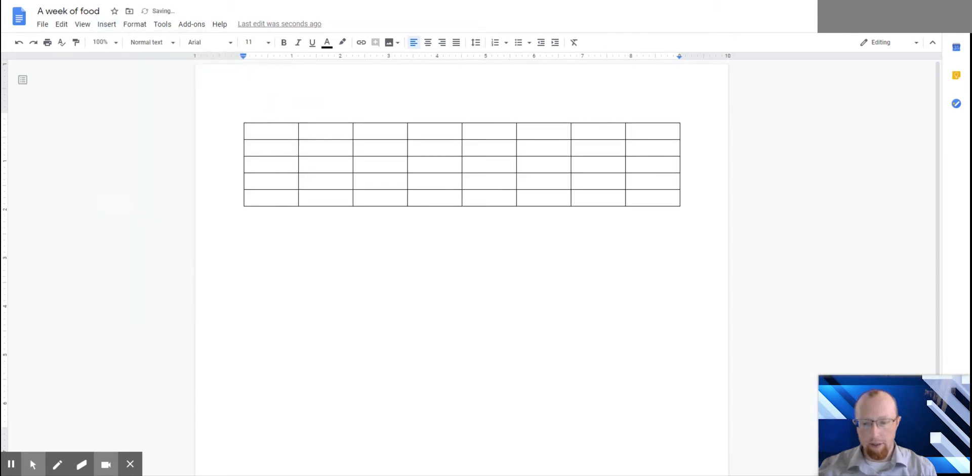
- Fill the table's header row from the second column with Sun, Mon, Tues, Wed, Thurs, Fri and Sat, leaving the corner cell empty
key(Down)
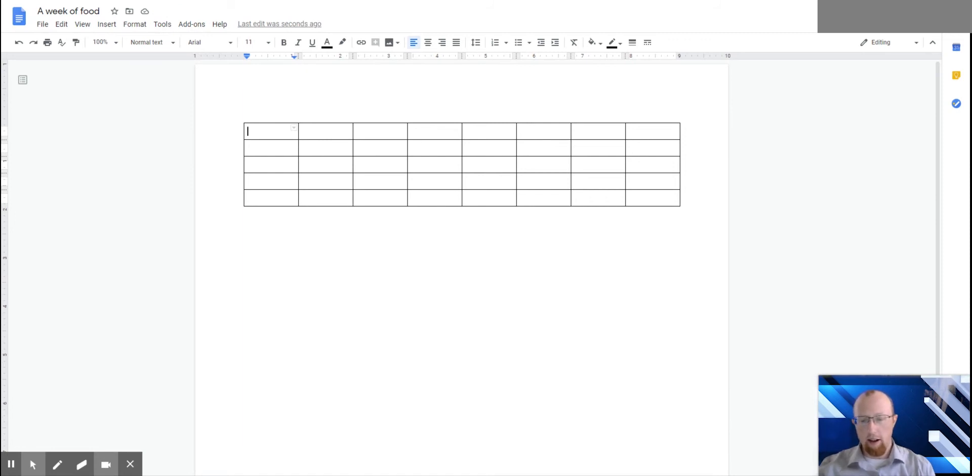
key(Tab)
text(Sun)
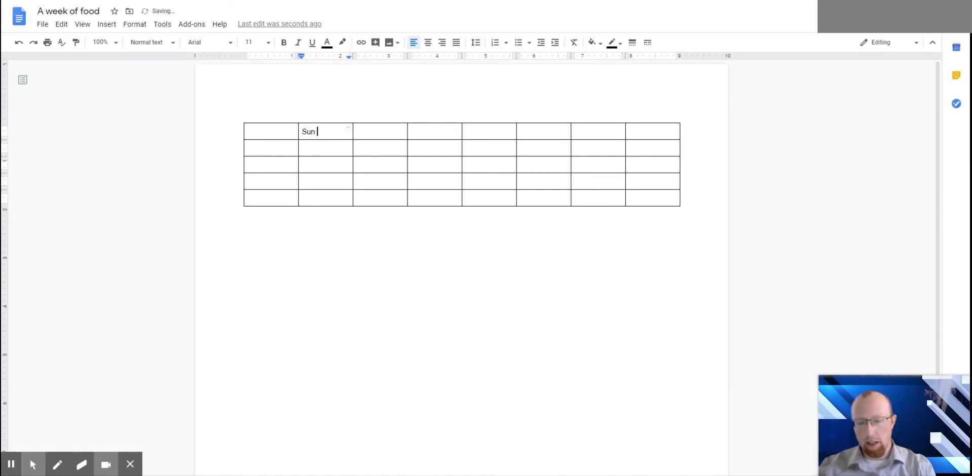
key(Tab)
text(Mon)
key(Tab)
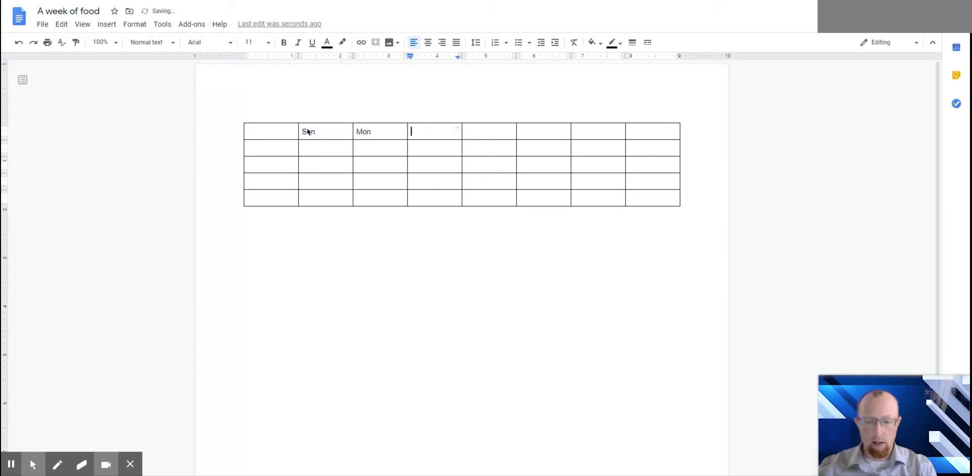
text(Tues)
key(Tab)
text(Wed)
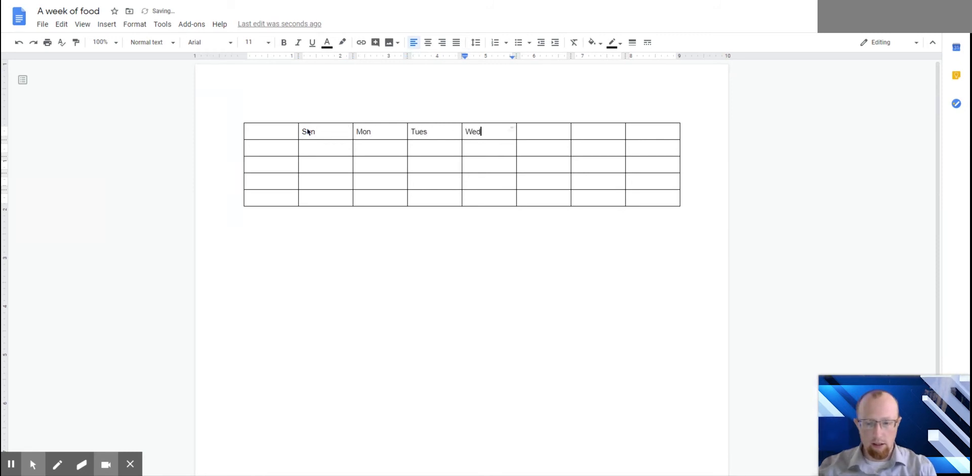
key(Tab)
text(Thurs)
key(Tab)
text(Fri)
key(Tab)
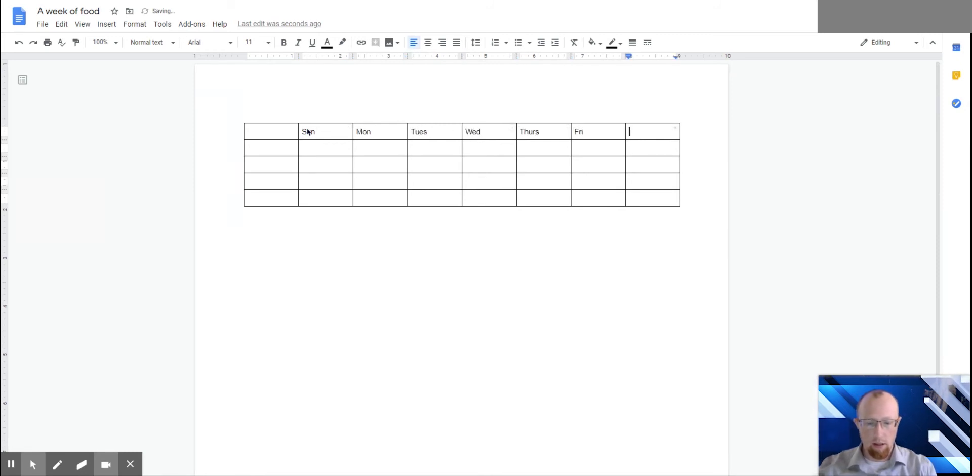
text(Sat)
key(Tab)
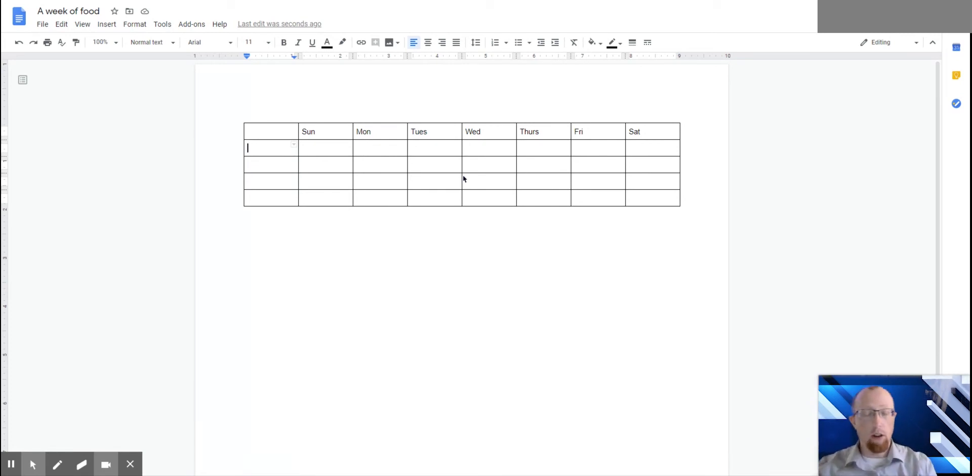
- Label the rows below the header in the first column as Breakfast, Lunch, Dinner and Snacks
text(Breakfast)
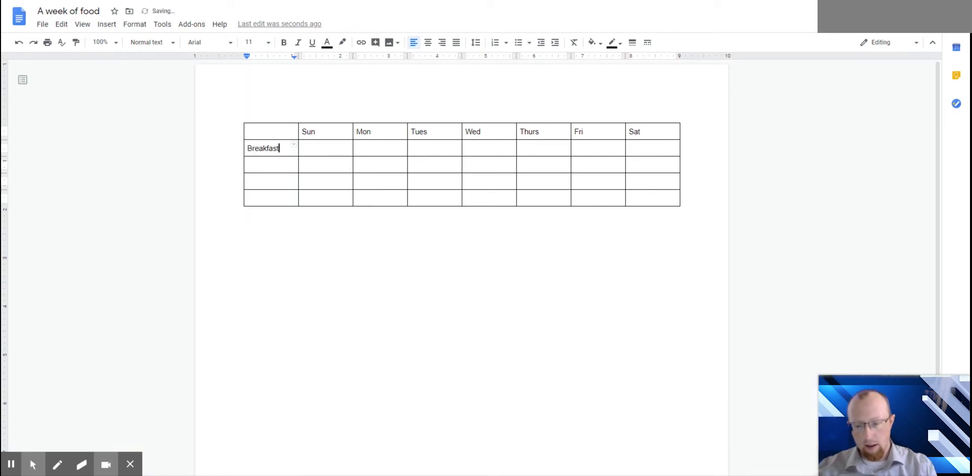
click(268, 165)
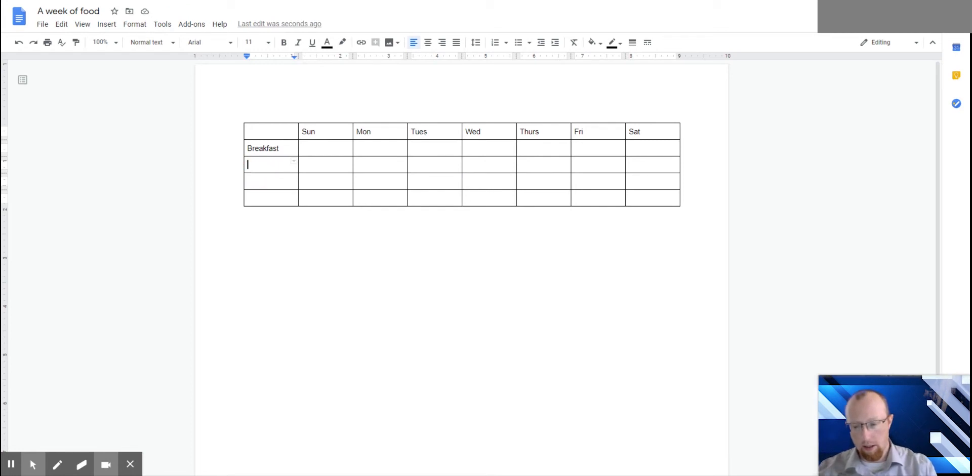
text(Lunch)
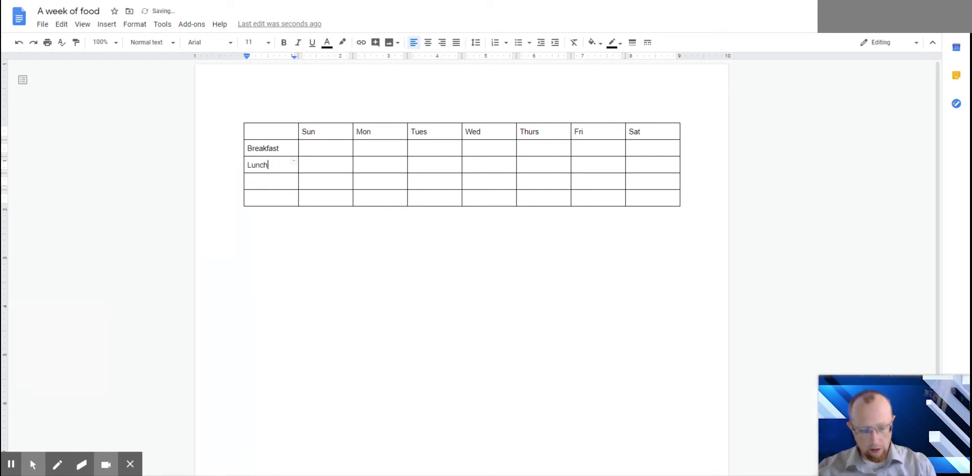
key(Down)
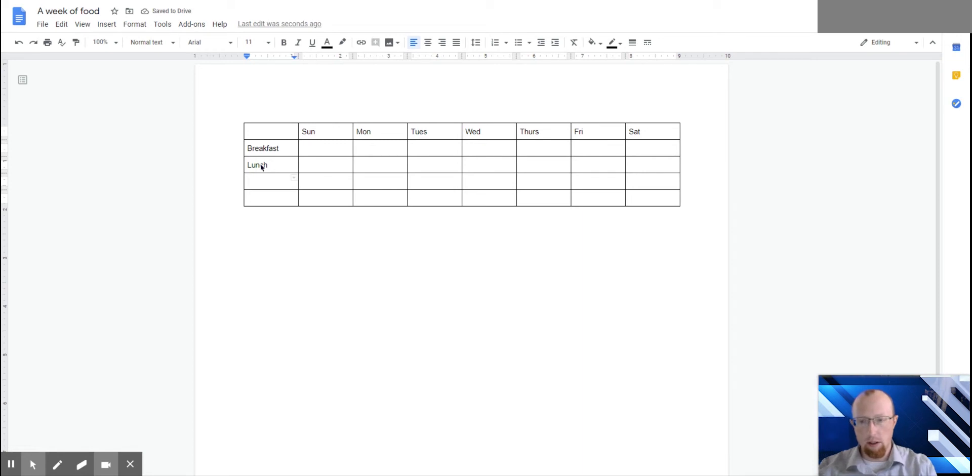
text(Dinner)
key(Down)
text(Snacks)
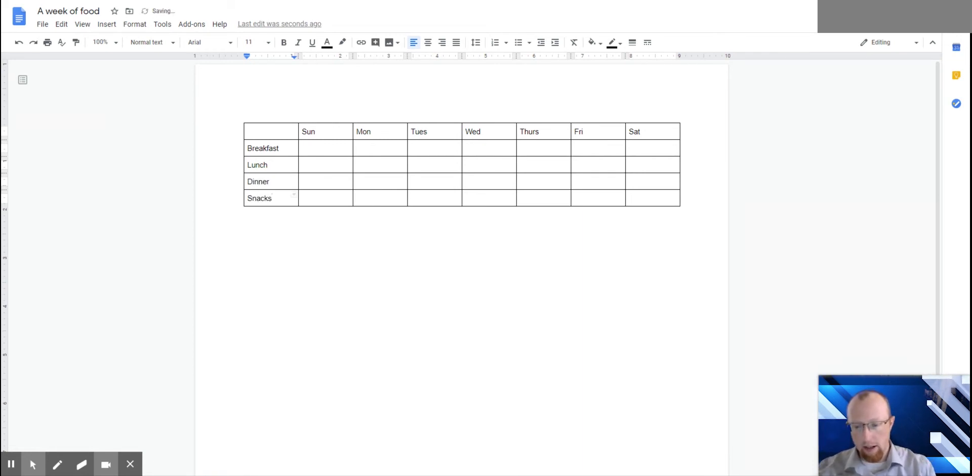
- Fill the Sunday column with Cereal and eggs on separate lines for breakfast, PBJ for lunch, Pizza for dinner and popcorn for snacks
click(310, 149)
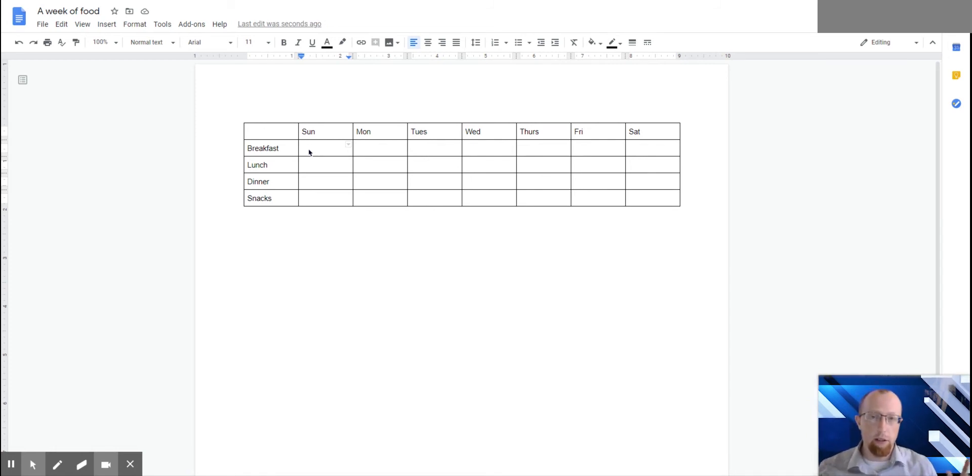
text(Cereal)
key(Return)
text(eggs)
key(Down)
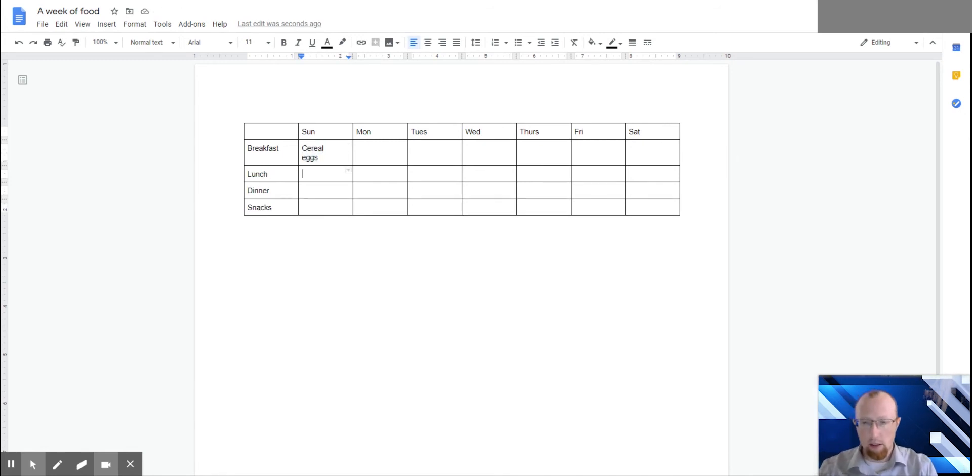
text(PBJ)
key(Down)
text(Pizza)
key(Down)
- Enter "Pizza leftovers" and "pasta" for Monday's lunch and dinner, and "Pasta leftovers" and "Chicken caesar salad" for Tuesday's
text(Pizza leftovers)
key(Down)
text(pasta)
click(430, 177)
text(Pasta leftovers)
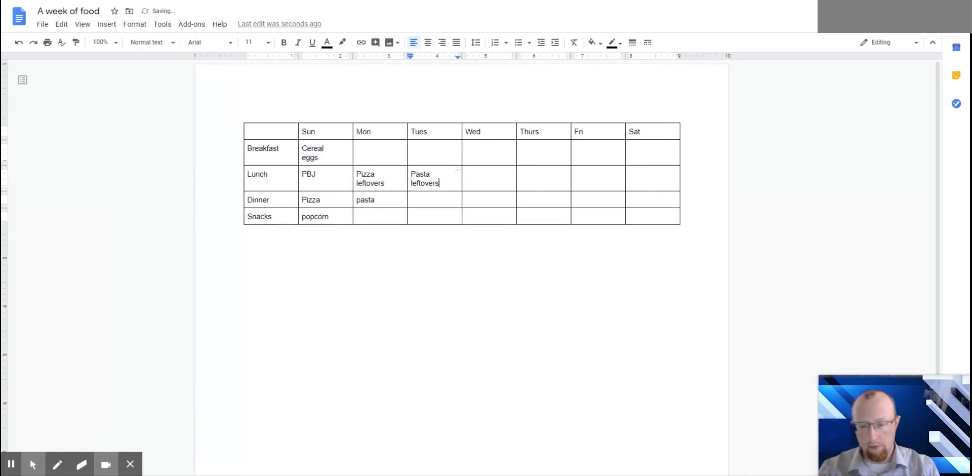
click(423, 204)
text(Chicken caesar salad)
- Enter PBJ as lunch for Wednesday, Thursday and Friday, and Takeout as Wednesday's dinner
click(484, 177)
click(485, 207)
text(Takeout)
click(540, 178)
text(PBJ)
click(593, 178)
text(PBJ)
- Enter "Rice, chicken, broccoli" for Thursday dinner, Chili for Friday dinner and Saturday's lunch and dinner, and popcorn for Friday snacks
click(548, 206)
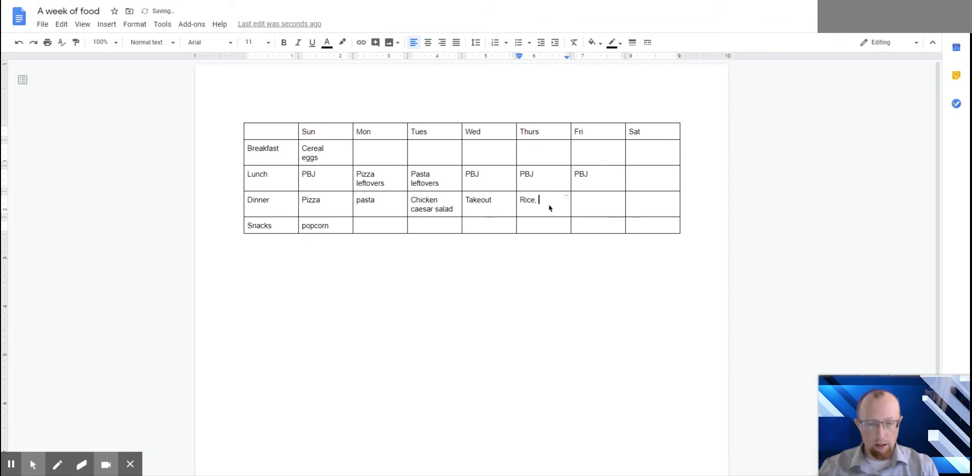
text(li)
click(595, 226)
text(popcorn)
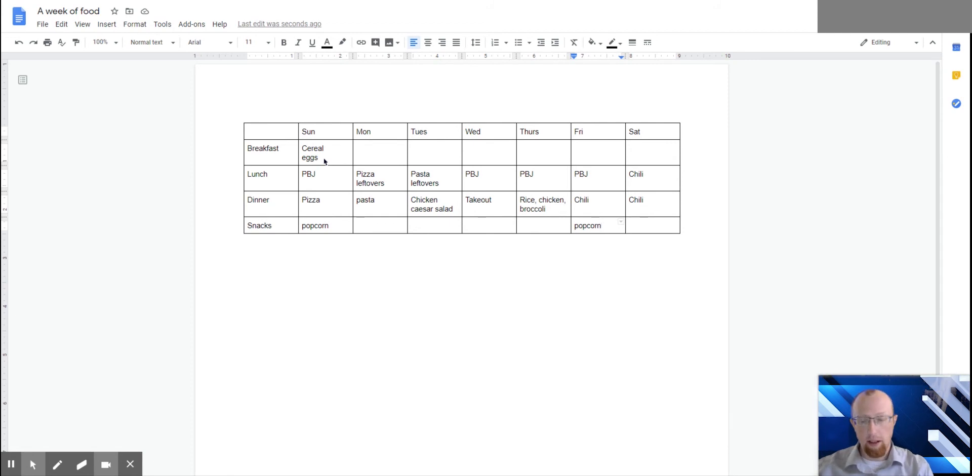
- Copy Sunday's breakfast entry of Cereal and eggs into the breakfast cells of all the other days
drag(324, 160, 301, 148)
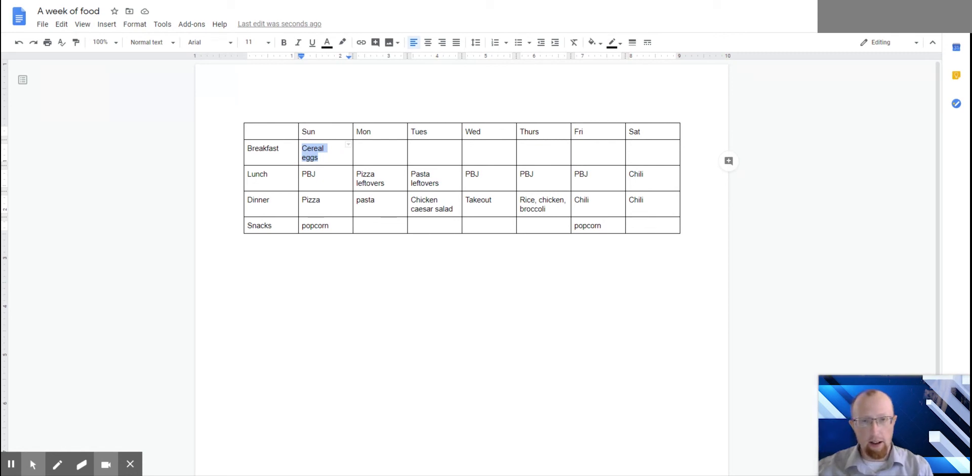
key(ctrl+c)
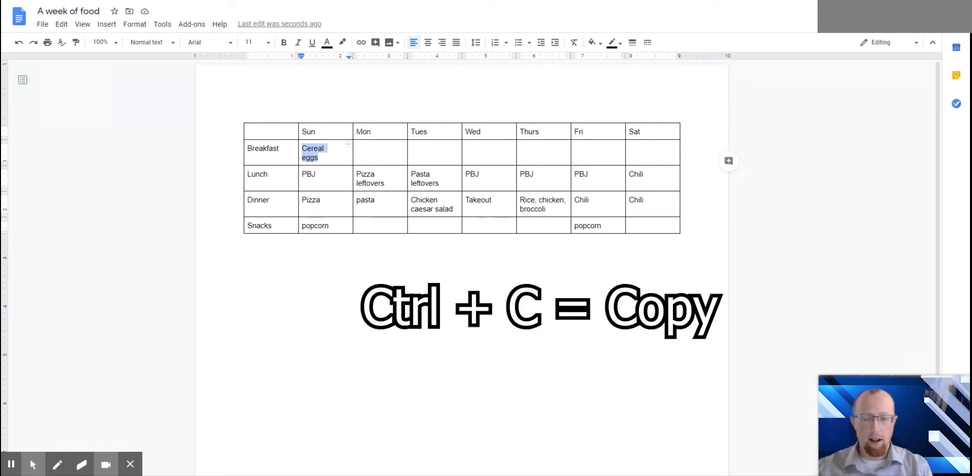
click(342, 151)
drag(341, 151, 653, 151)
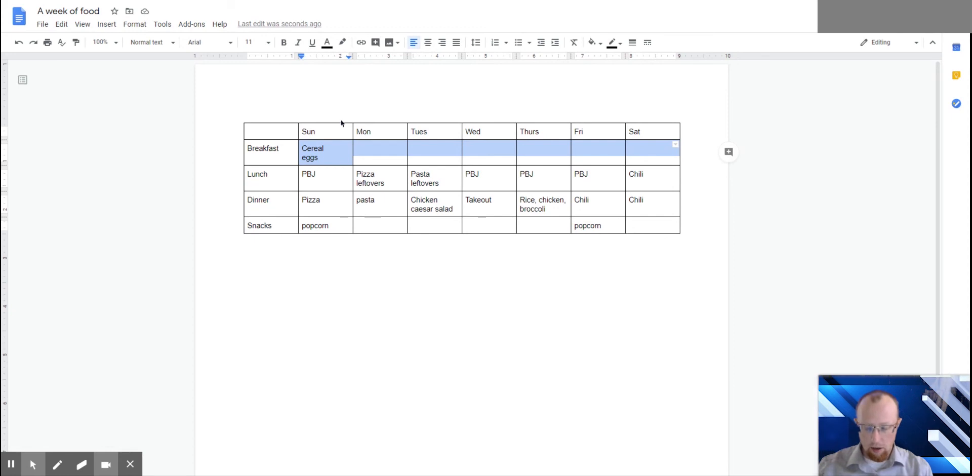
key(ctrl+v)
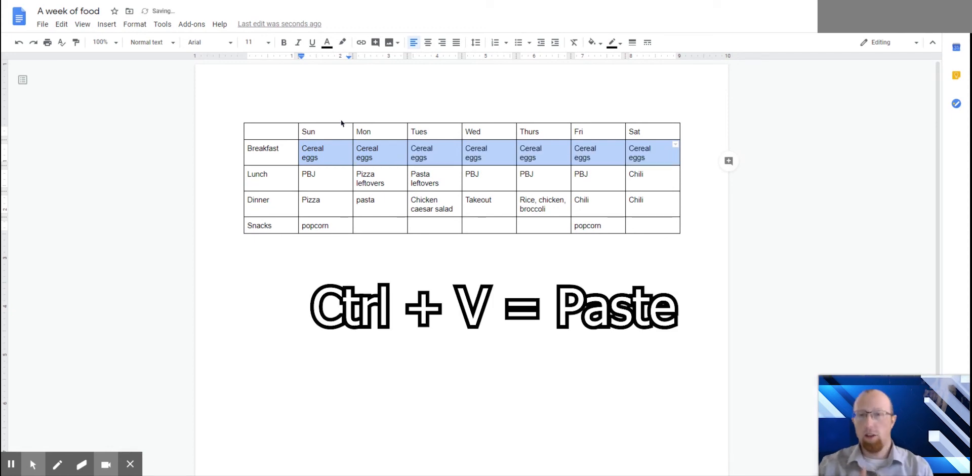
click(443, 178)
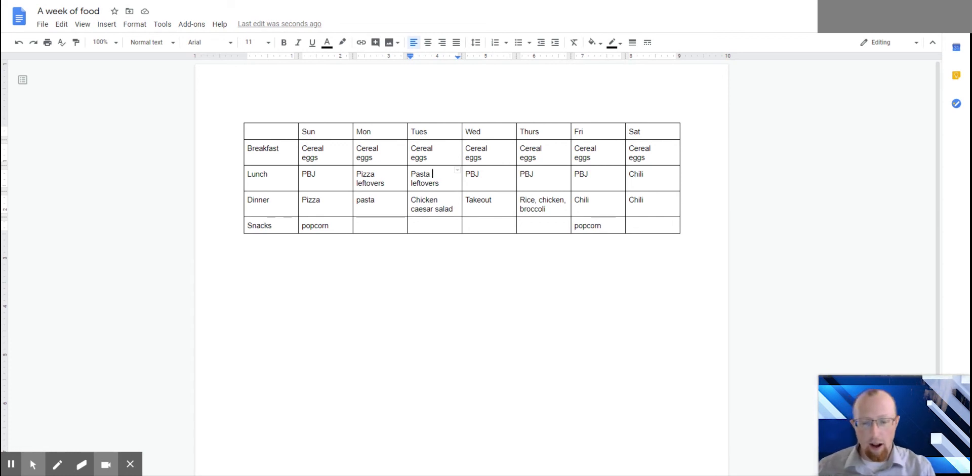
drag(478, 199, 486, 199)
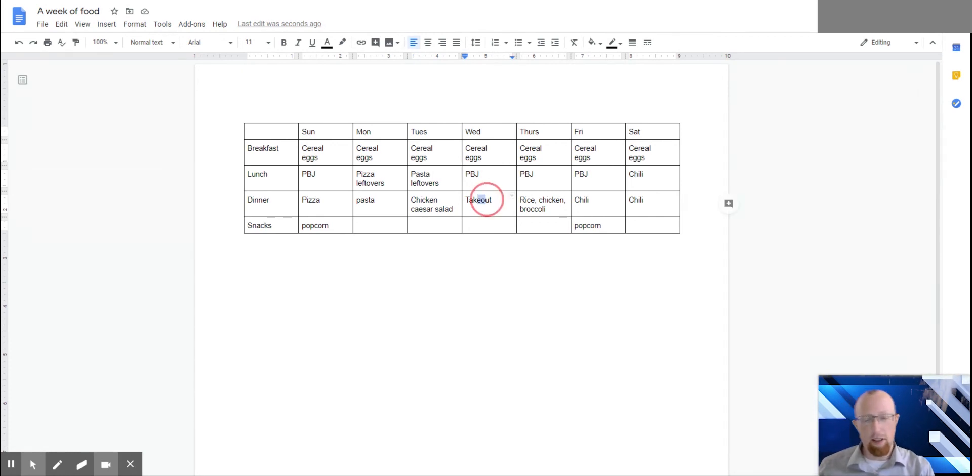
click(482, 199)
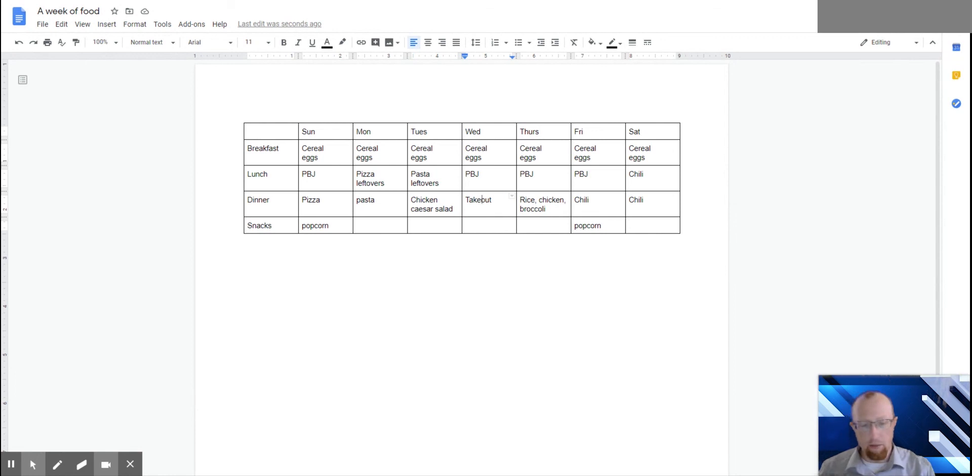
click(616, 211)
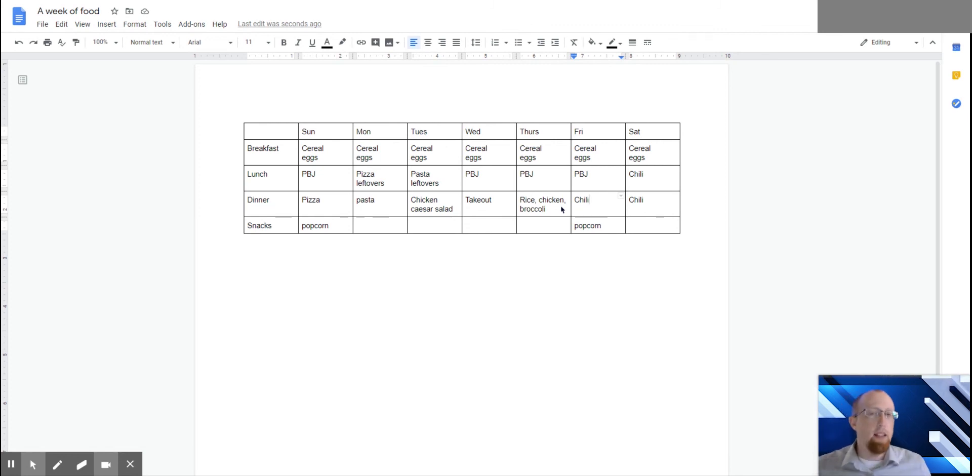
- Select the table's header row of days and the first column of meal labels
drag(248, 130, 660, 125)
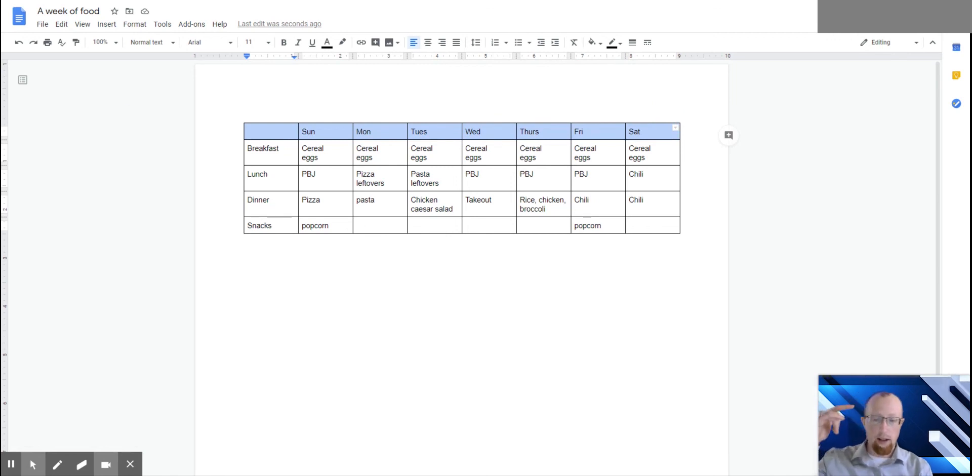
drag(253, 130, 273, 206)
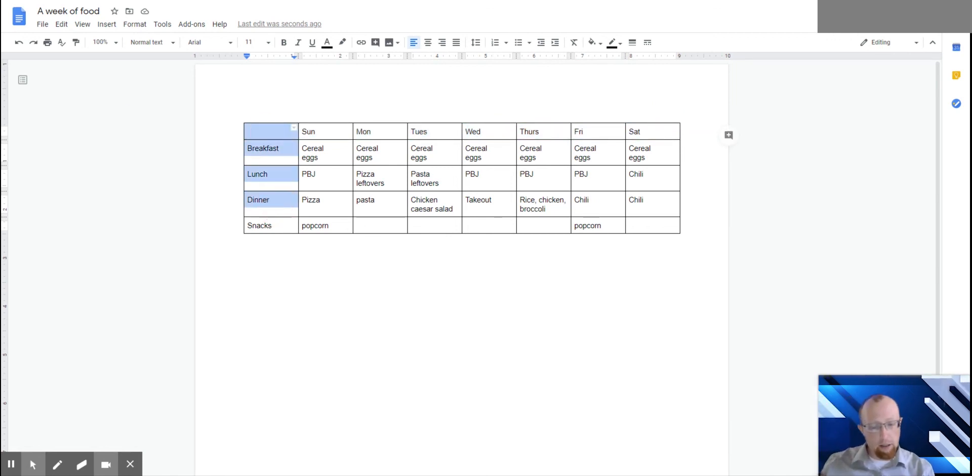